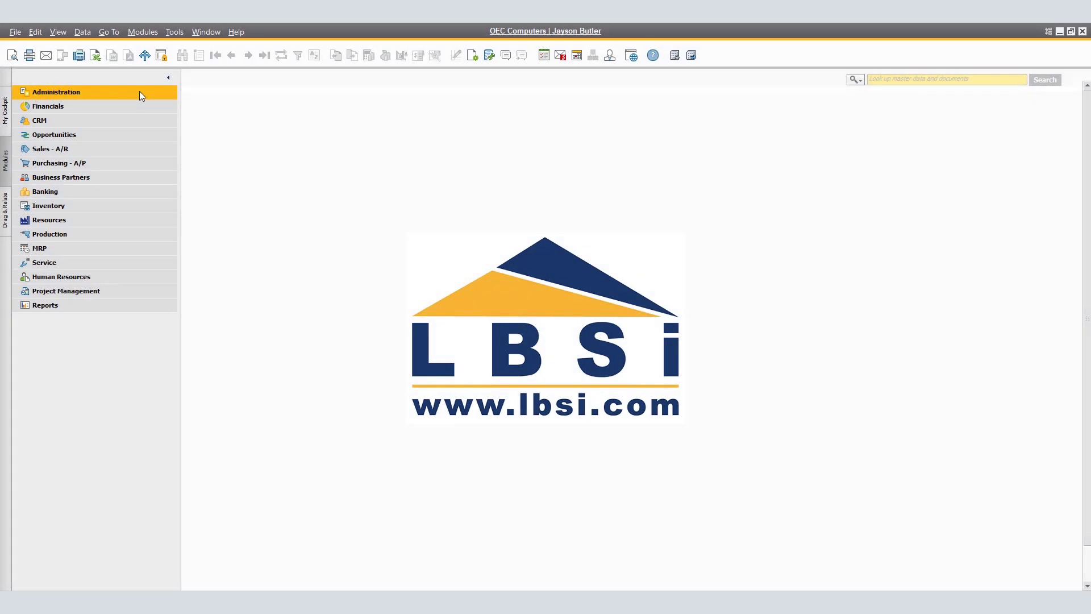
- Expand Administration > Add-Ons in the Modules pane to list the add-on functions
{"action": "left_click", "coordinate": [140, 93]}
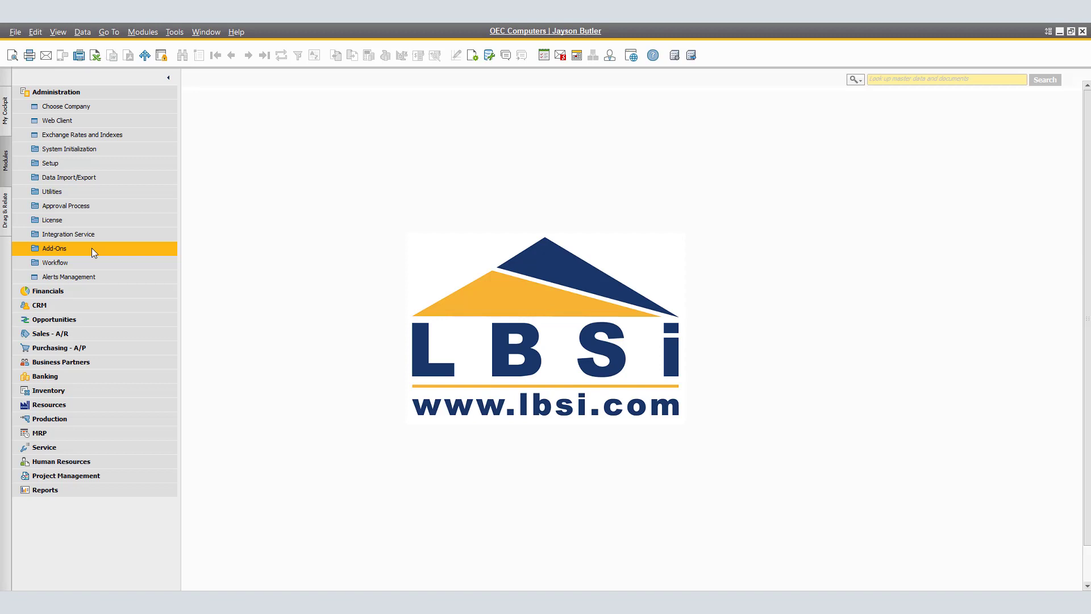
{"action": "left_click", "coordinate": [93, 252]}
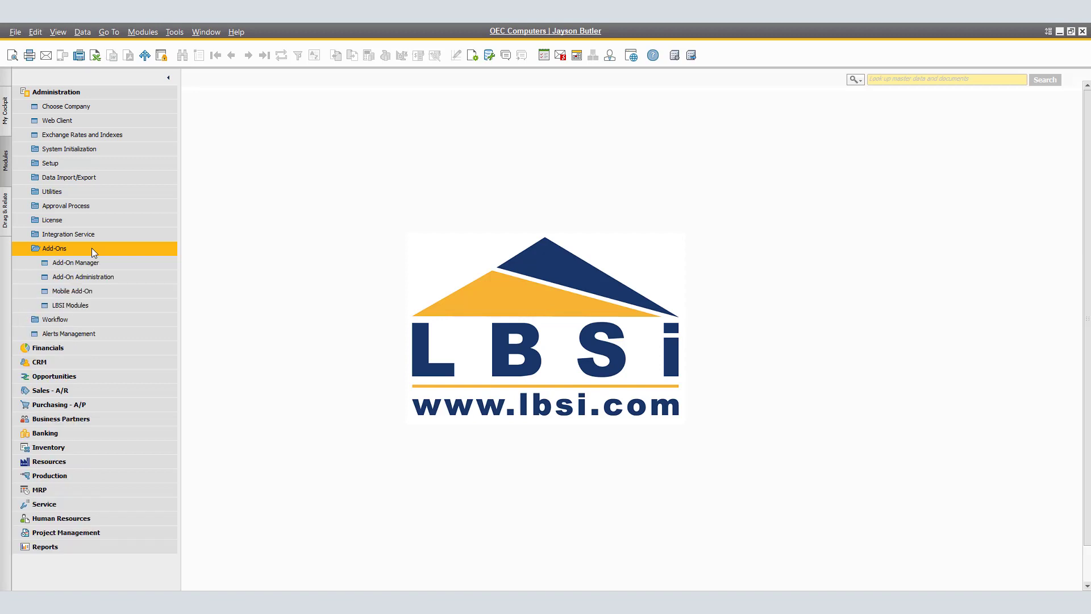
{"action": "left_click", "coordinate": [119, 277]}
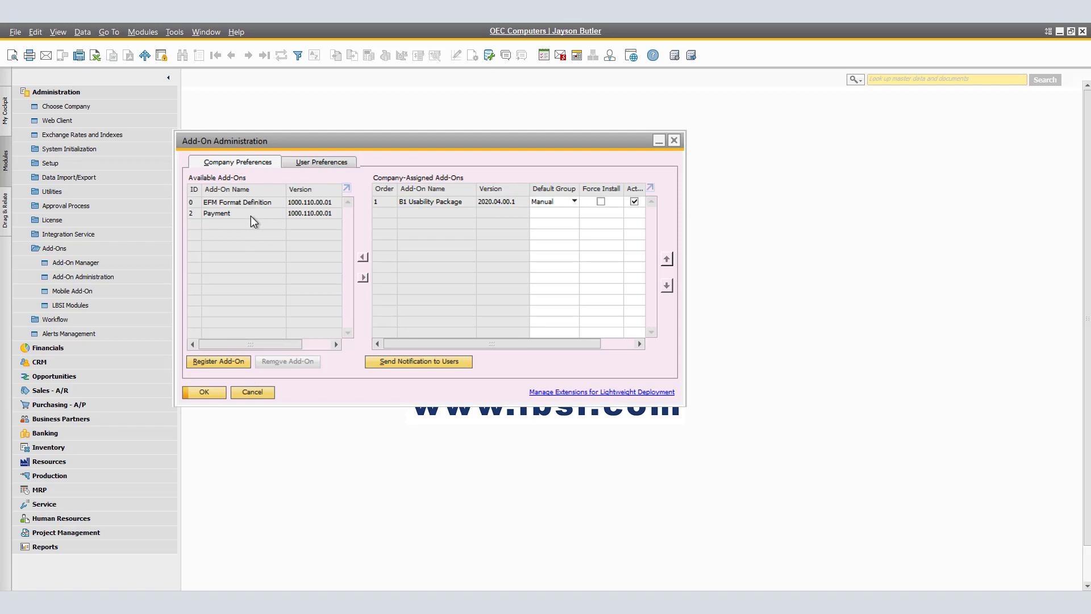
{"action": "left_click", "coordinate": [244, 361]}
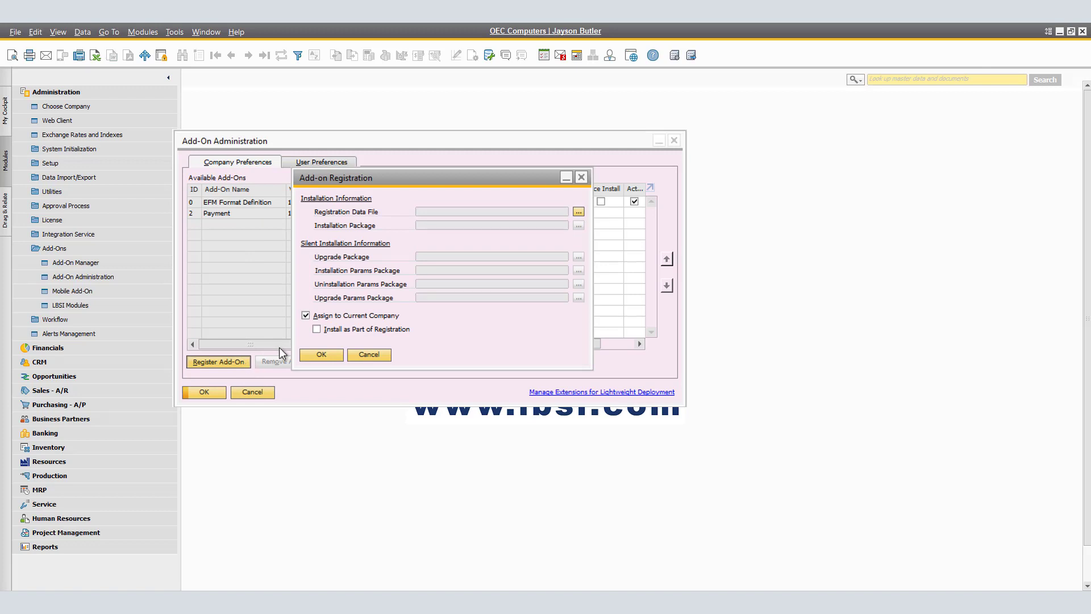
{"action": "left_click", "coordinate": [363, 354]}
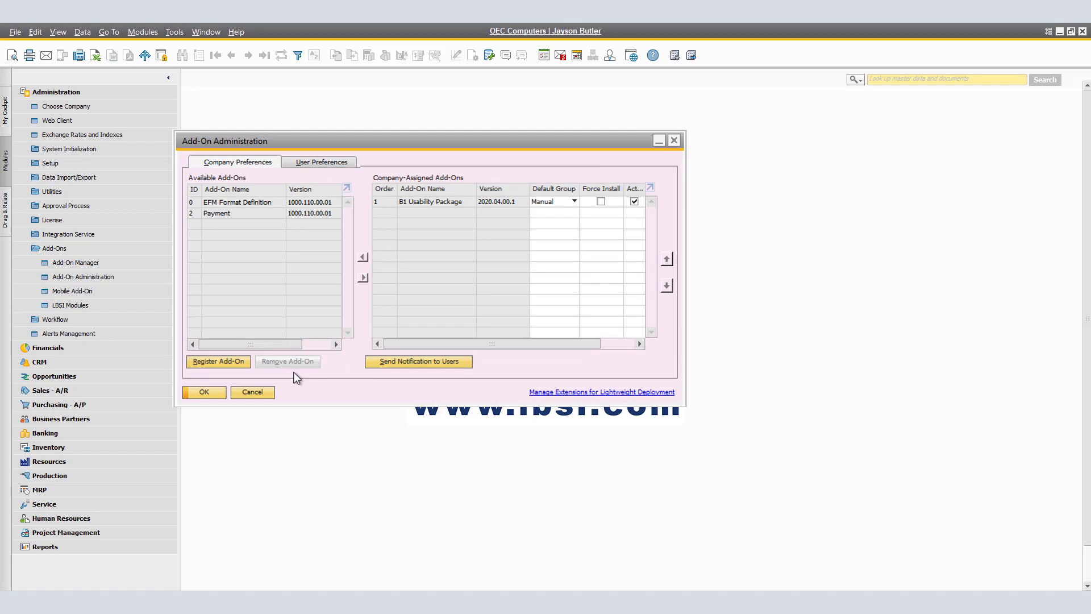
{"action": "left_click", "coordinate": [251, 203]}
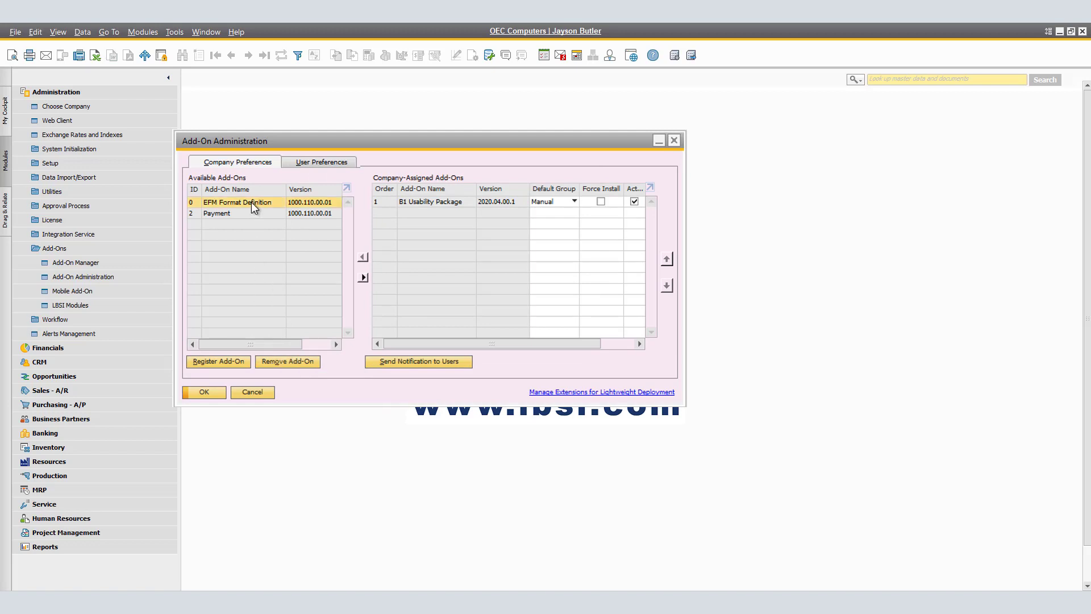
{"action": "left_click", "coordinate": [364, 277]}
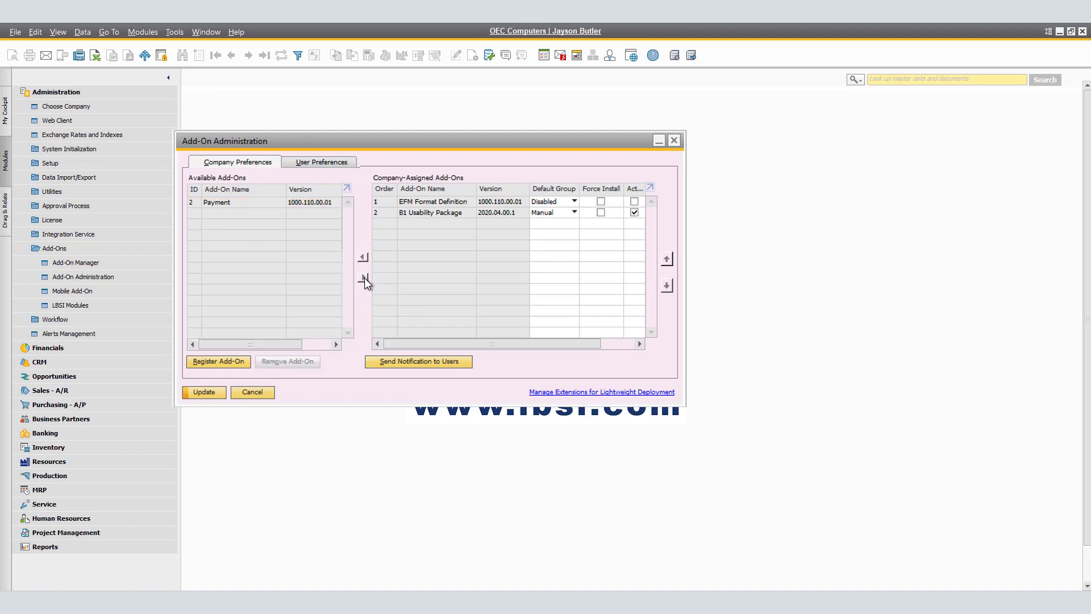
{"action": "left_click", "coordinate": [458, 202]}
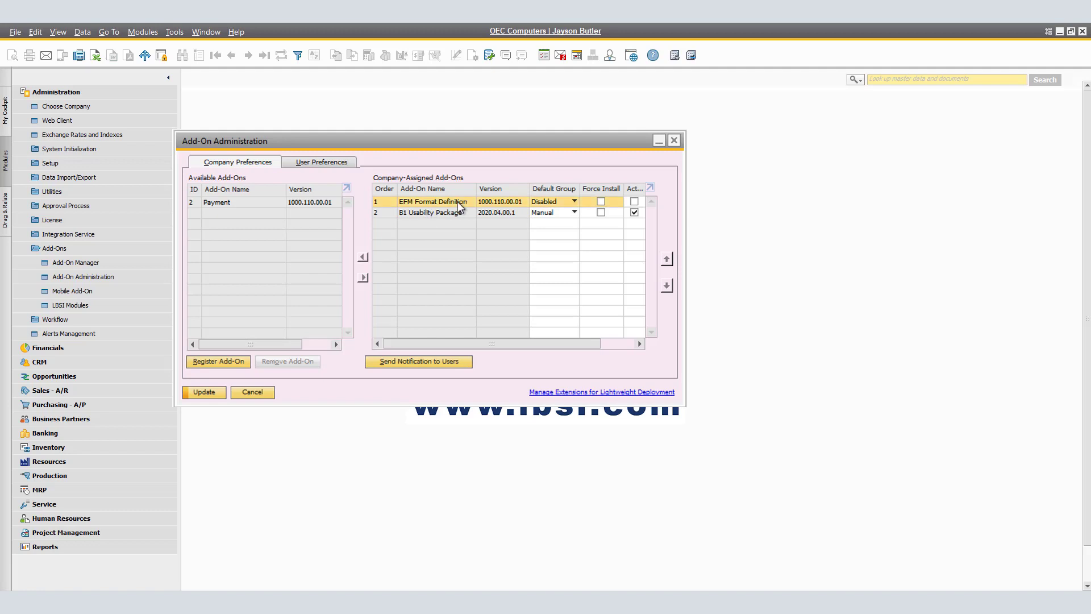
{"action": "left_click", "coordinate": [362, 258]}
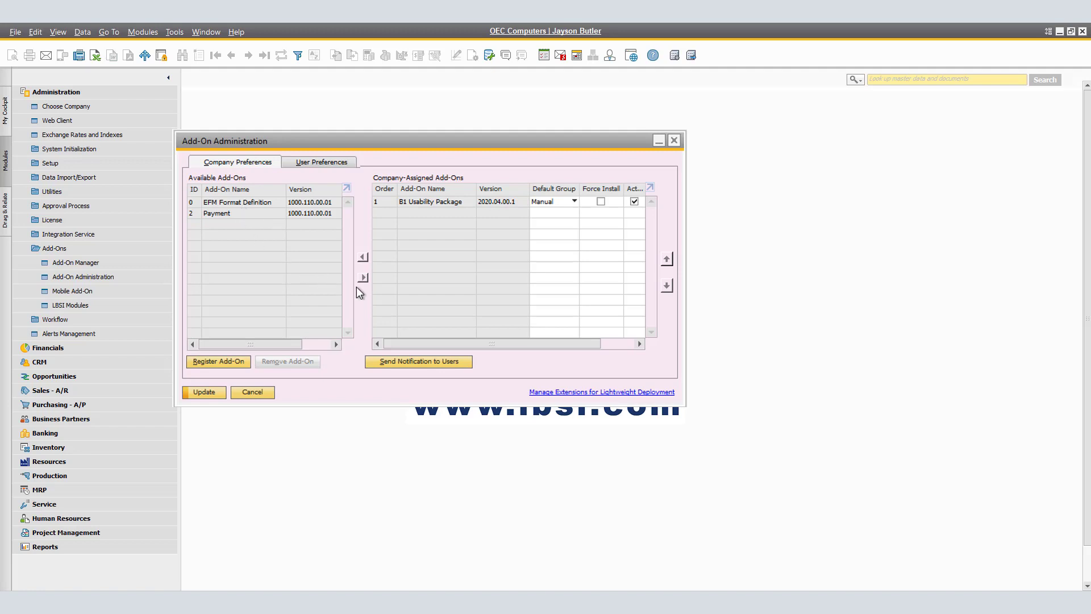
{"action": "left_click", "coordinate": [384, 360]}
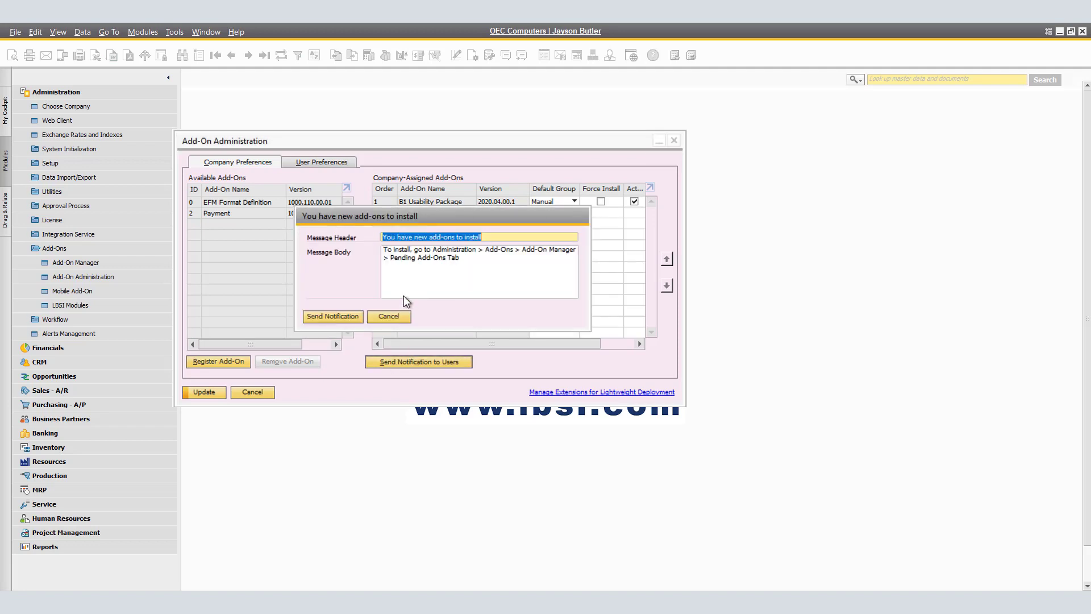
{"action": "left_click", "coordinate": [490, 236]}
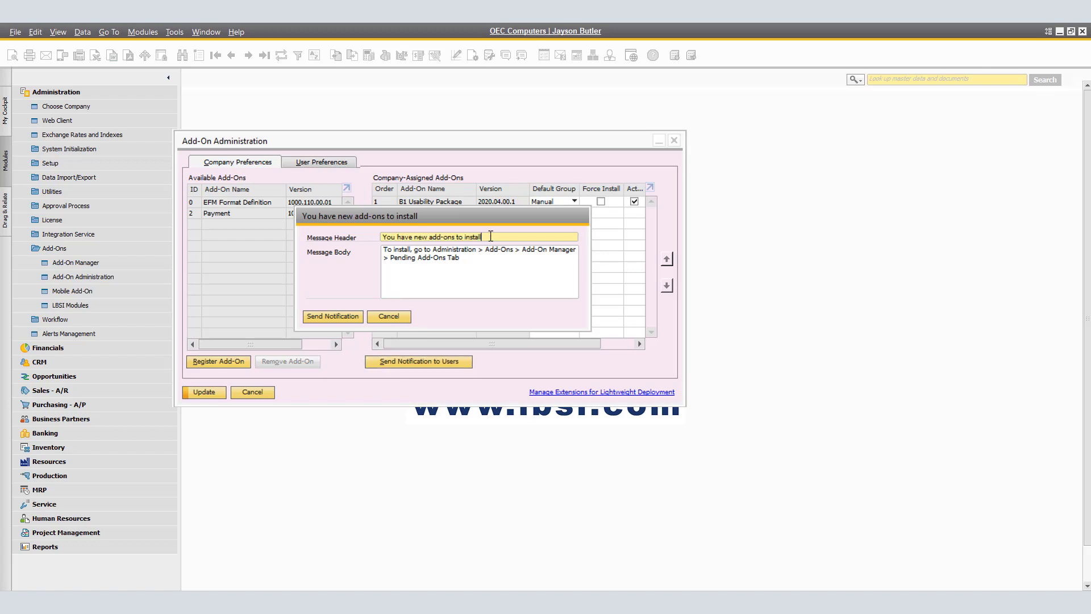
{"action": "left_click", "coordinate": [476, 258]}
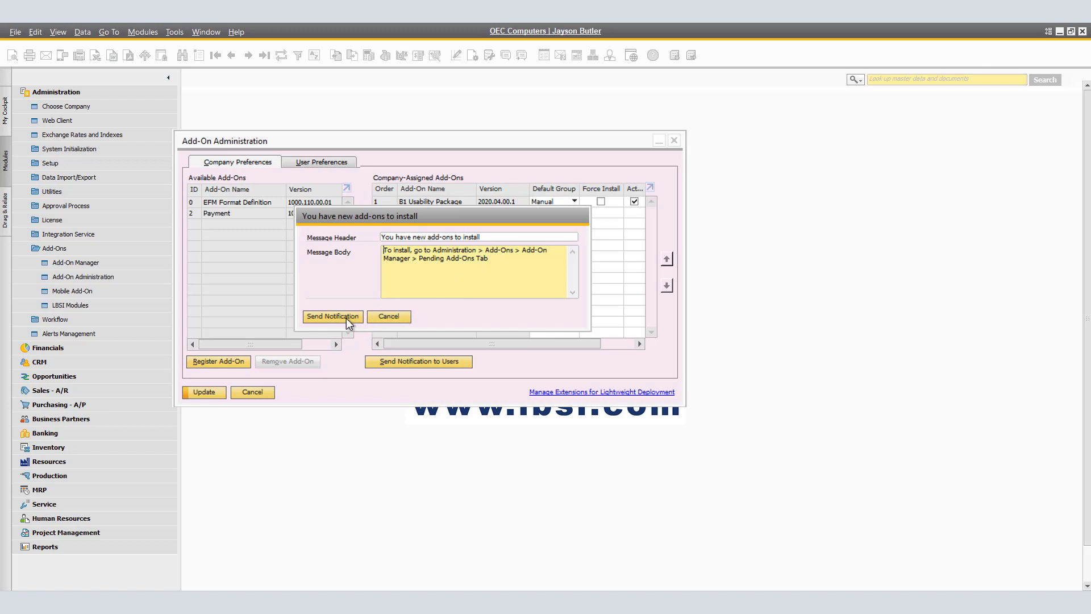
{"action": "left_click", "coordinate": [401, 318]}
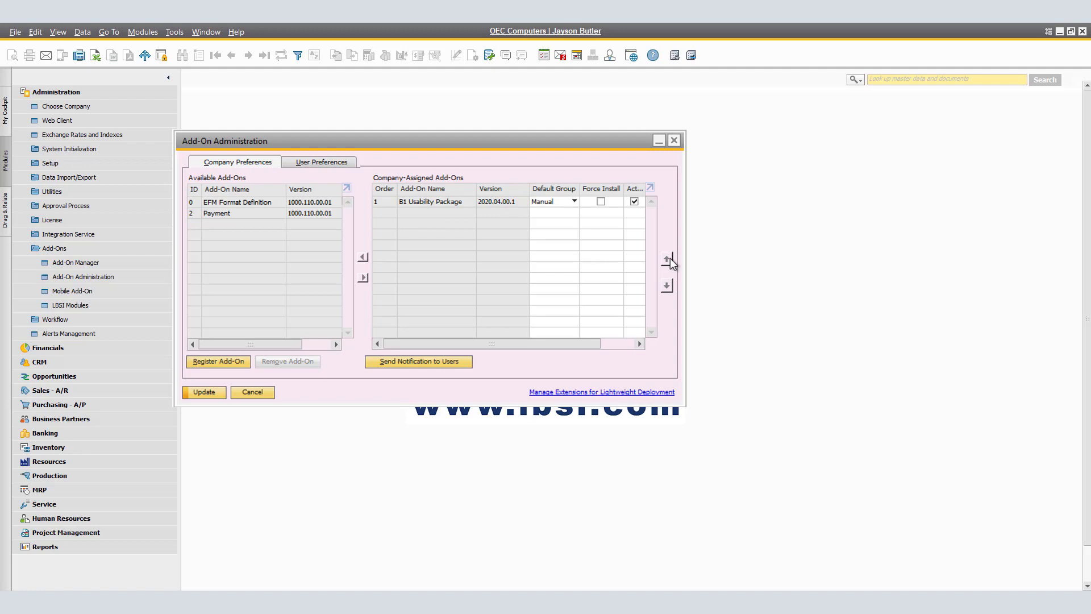
- Show the Manual, Automatic, Mandatory and Disabled default group choices for B1 Usability Package
{"action": "left_click", "coordinate": [573, 202]}
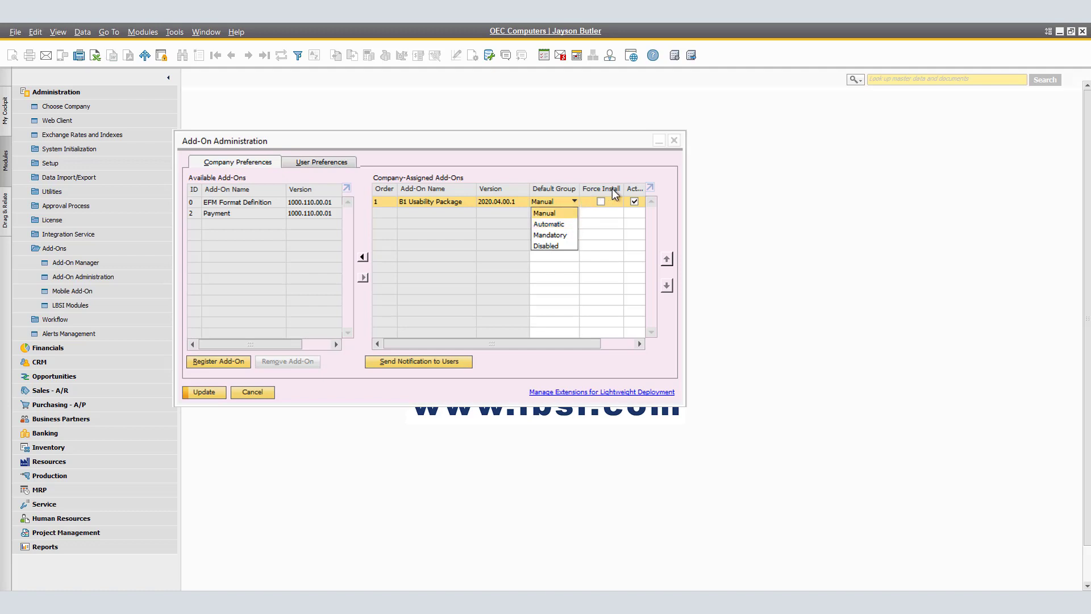
- Change B1 Usability Package's default group from Manual to Automatic and save it
{"action": "left_click", "coordinate": [613, 210]}
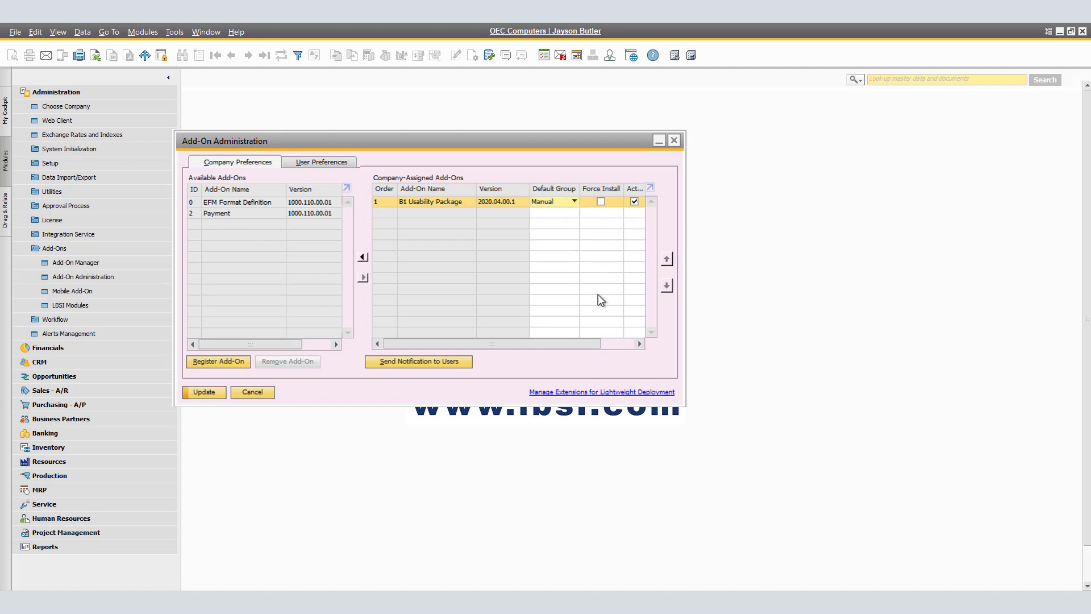
{"action": "left_click_drag", "start_coordinate": [576, 343], "coordinate": [630, 343]}
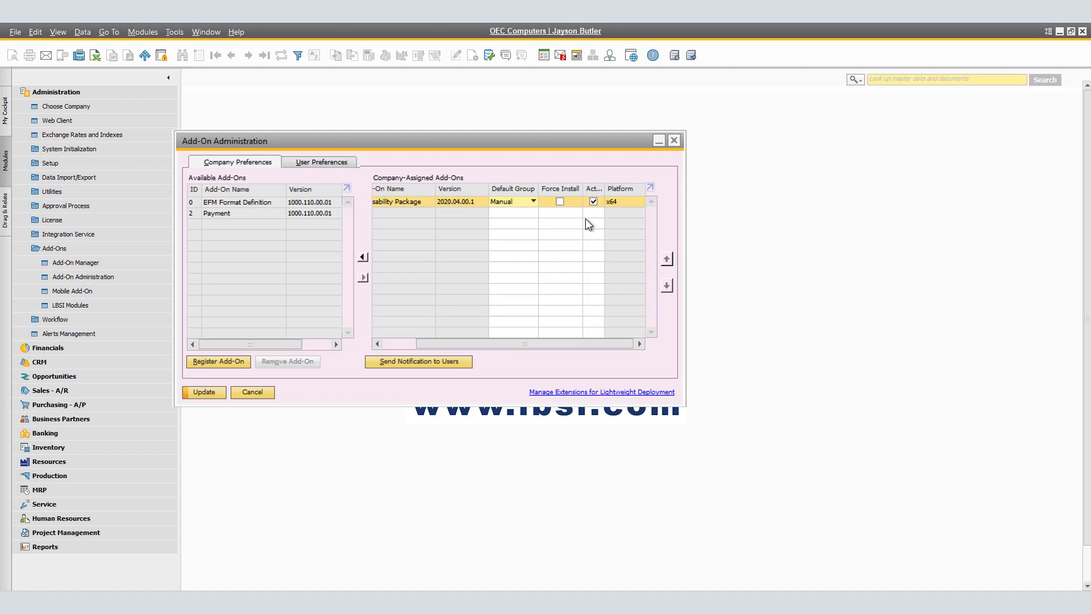
{"action": "left_click", "coordinate": [536, 205]}
{"action": "left_click", "coordinate": [516, 224]}
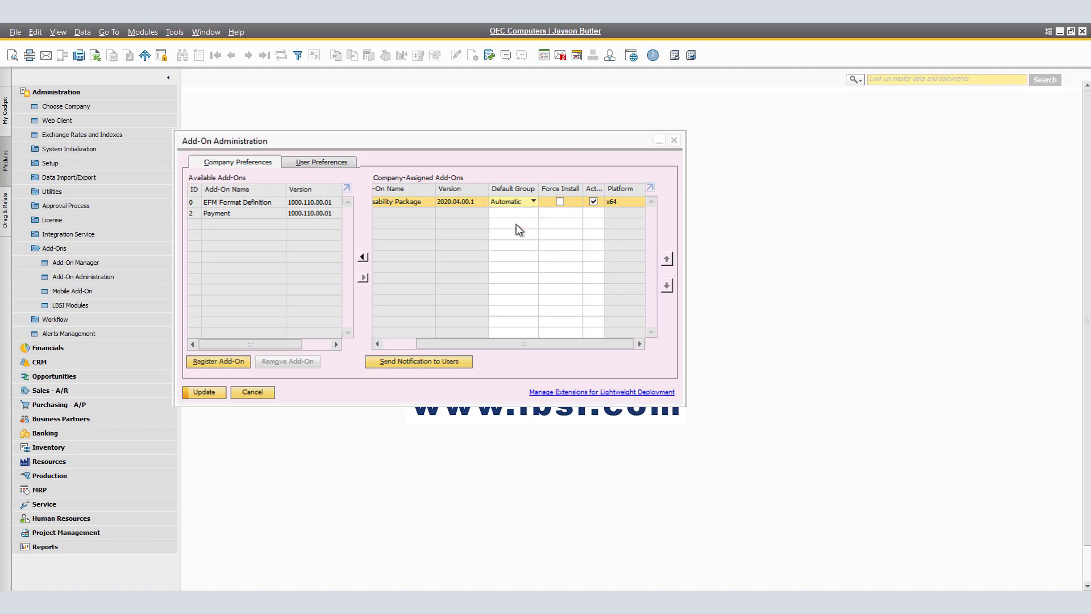
{"action": "left_click", "coordinate": [206, 394]}
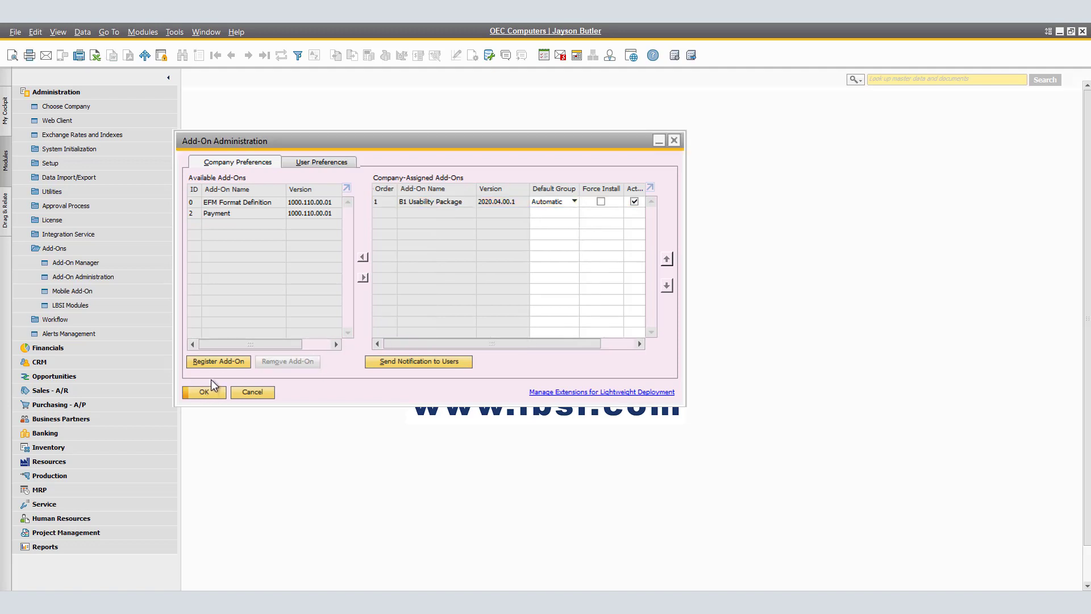
- Keep the manager user's B1 Usability Package preference at Manual and save via Update
{"action": "left_click", "coordinate": [328, 164]}
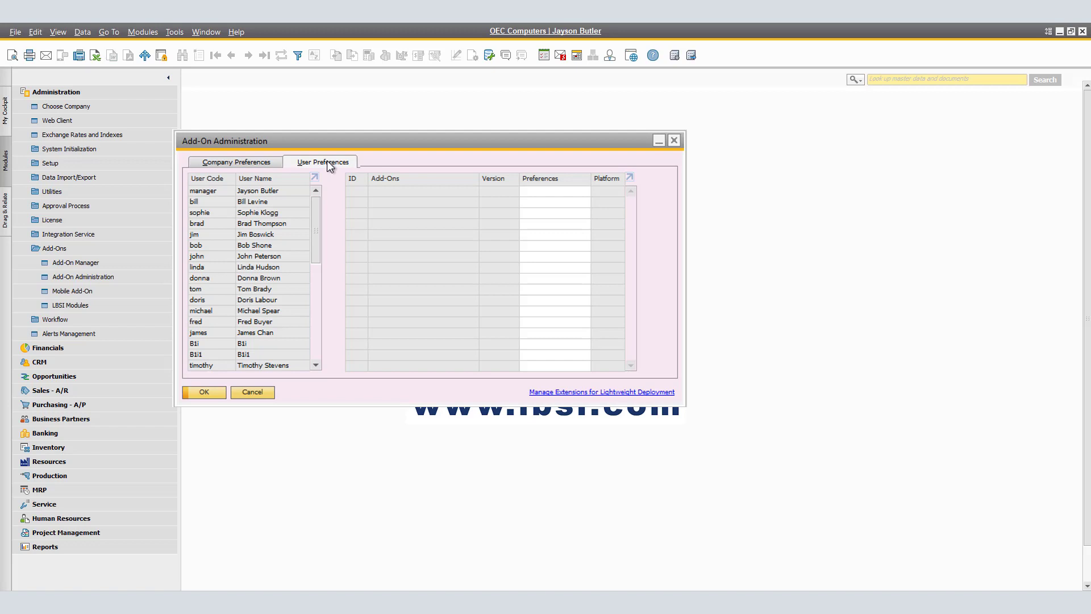
{"action": "left_click", "coordinate": [217, 190]}
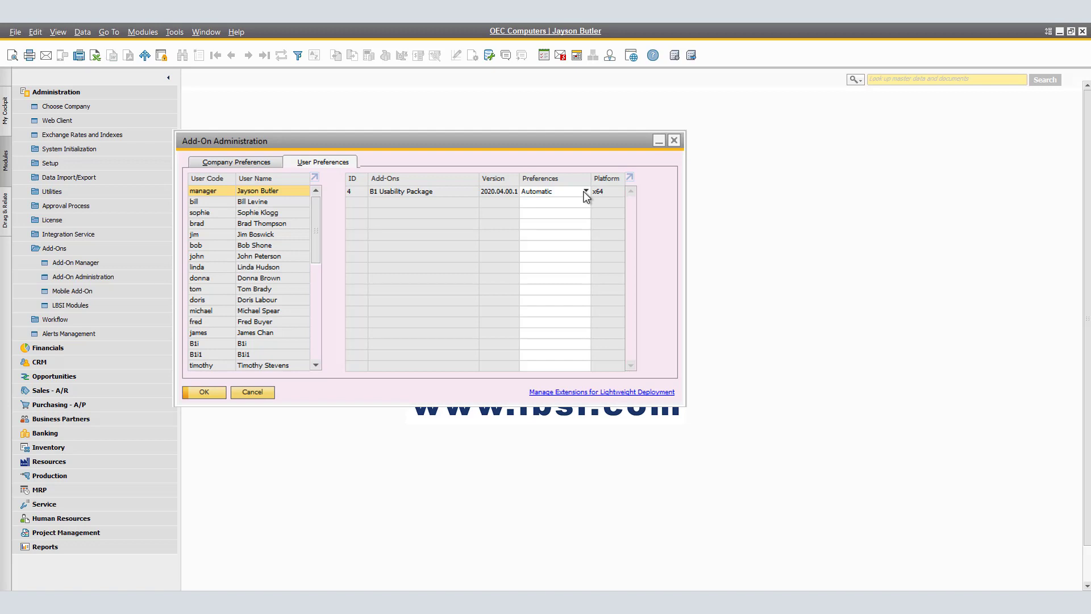
{"action": "left_click", "coordinate": [585, 192]}
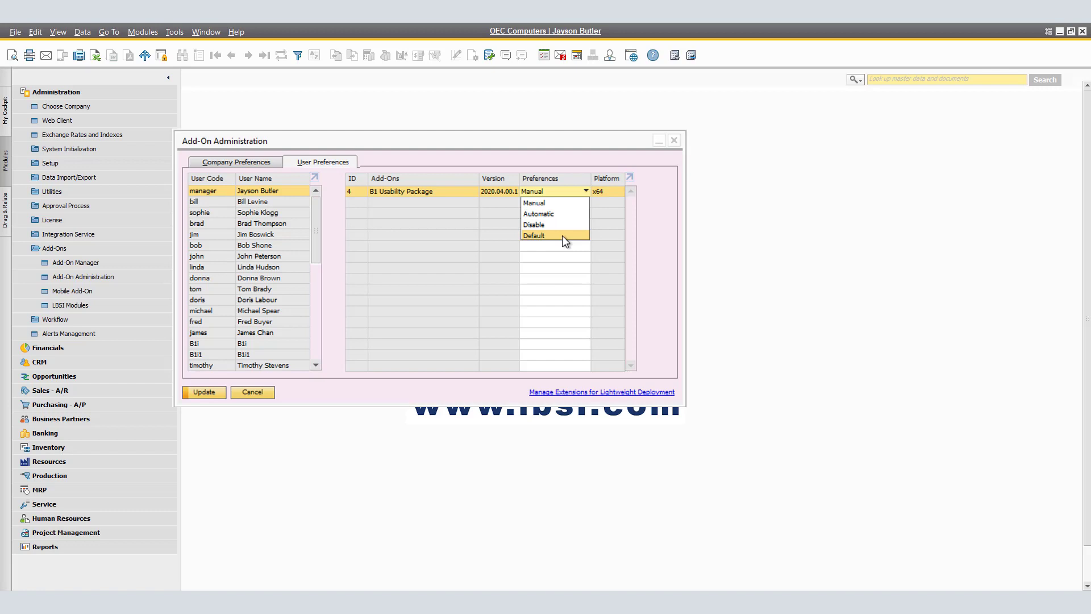
{"action": "left_click", "coordinate": [561, 207]}
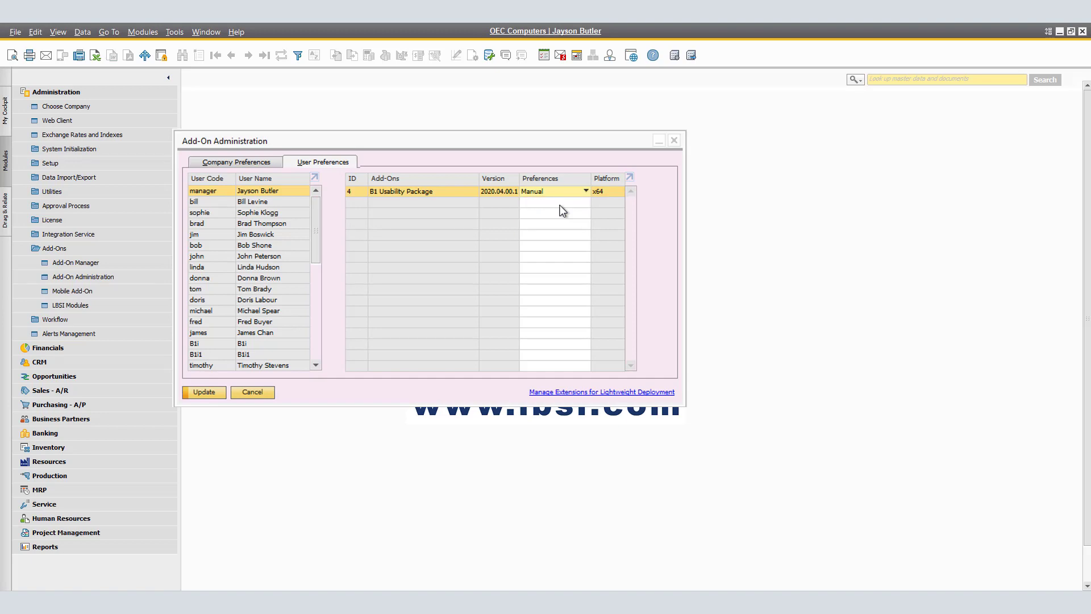
{"action": "left_click", "coordinate": [205, 391]}
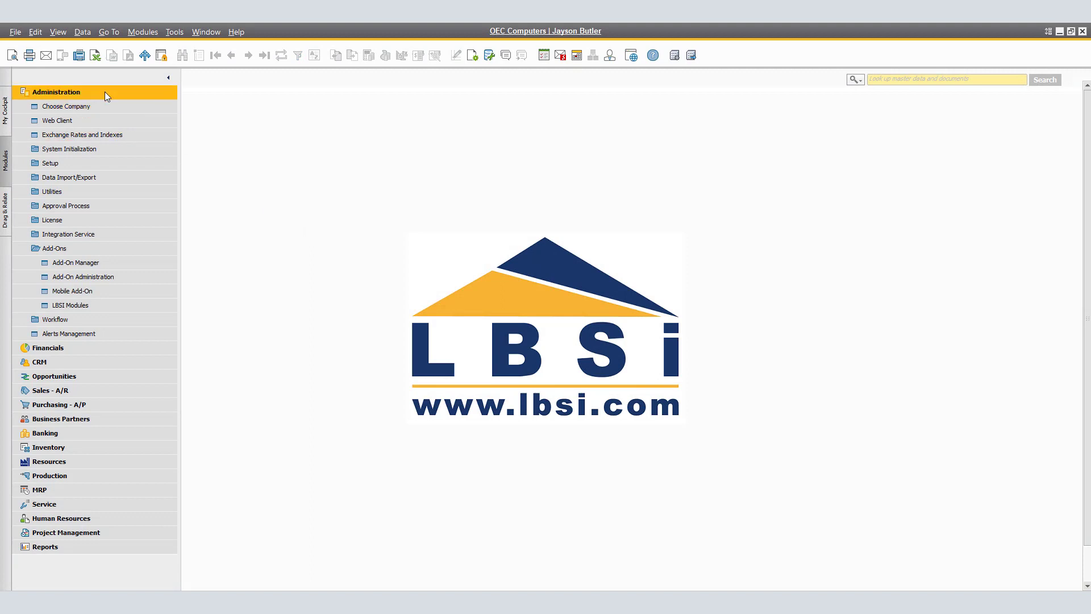
- Open the Add-On Manager, showing LBSI 20.08.25 Connected and B1 Usability Package Disconnected
{"action": "left_click", "coordinate": [102, 262]}
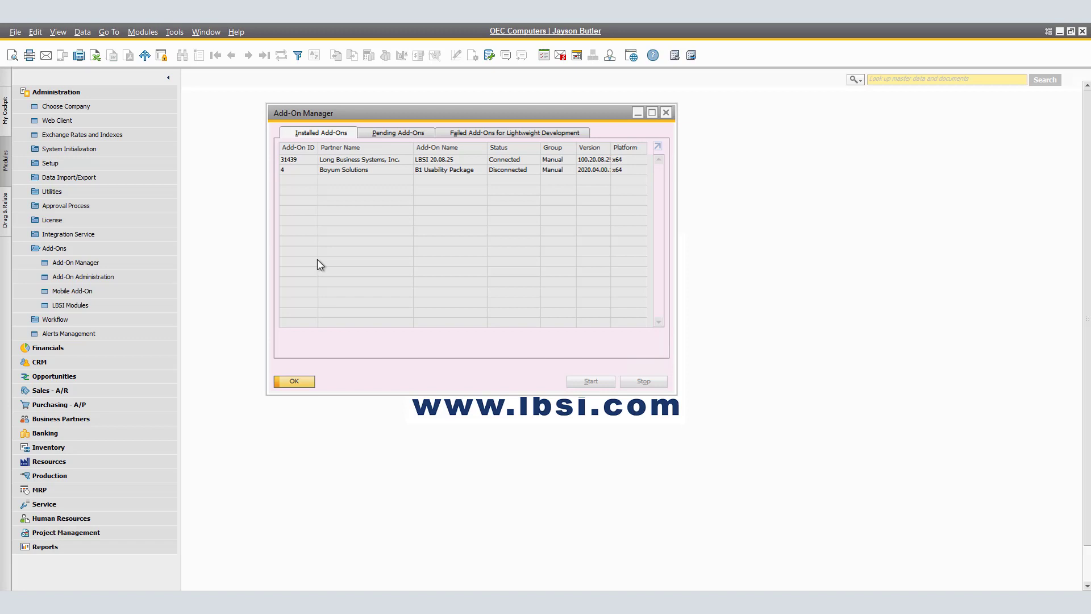
- Stop the LBSI 20.08.25 add-on, then start it again so it reads Connected
{"action": "left_click", "coordinate": [355, 165]}
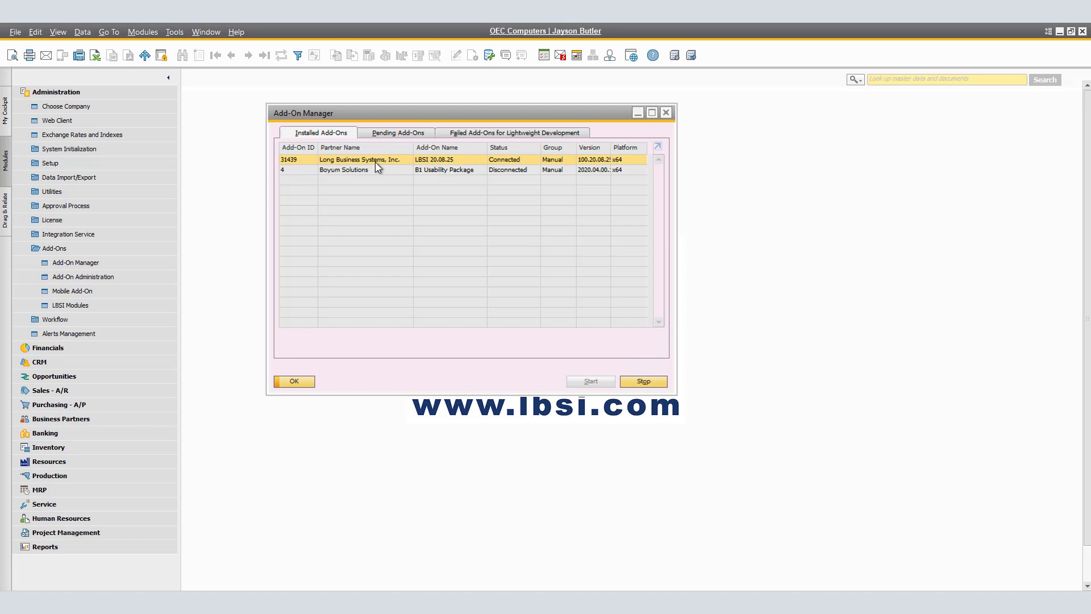
{"action": "left_click", "coordinate": [643, 382]}
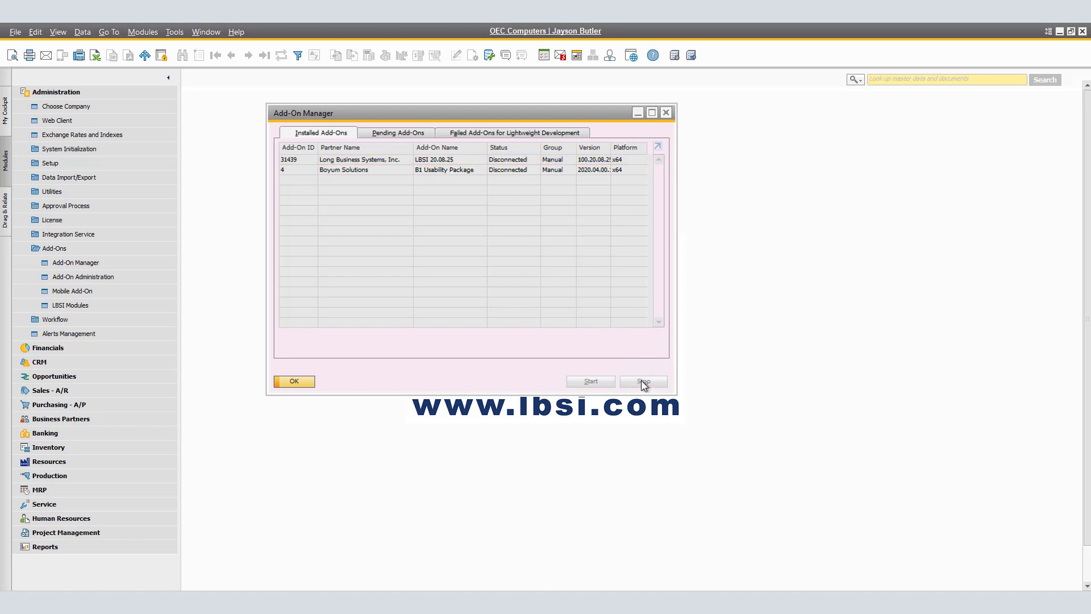
{"action": "left_click", "coordinate": [535, 163]}
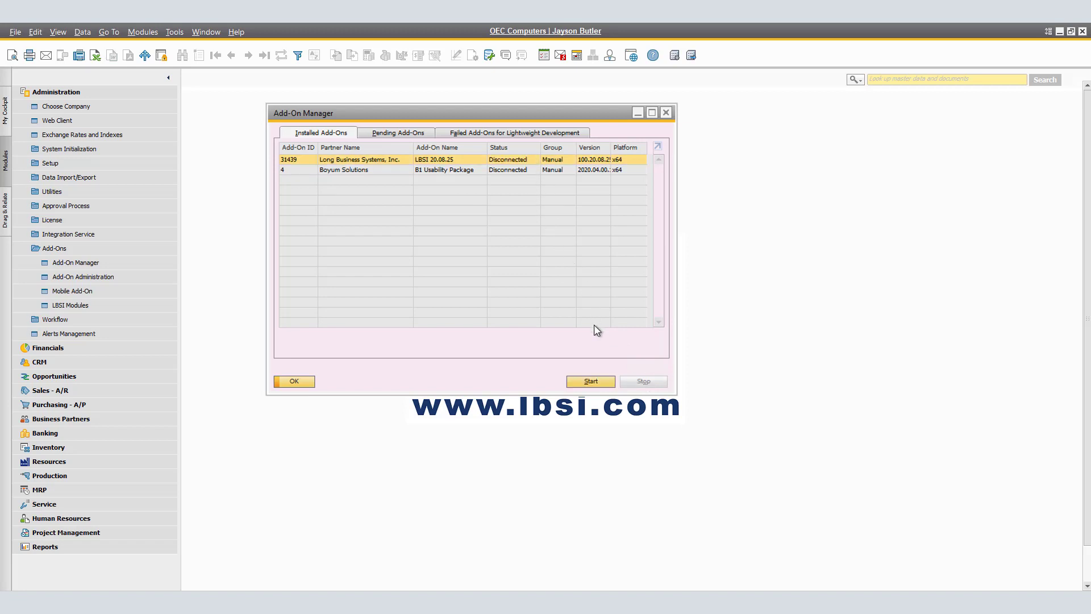
{"action": "left_click", "coordinate": [594, 380]}
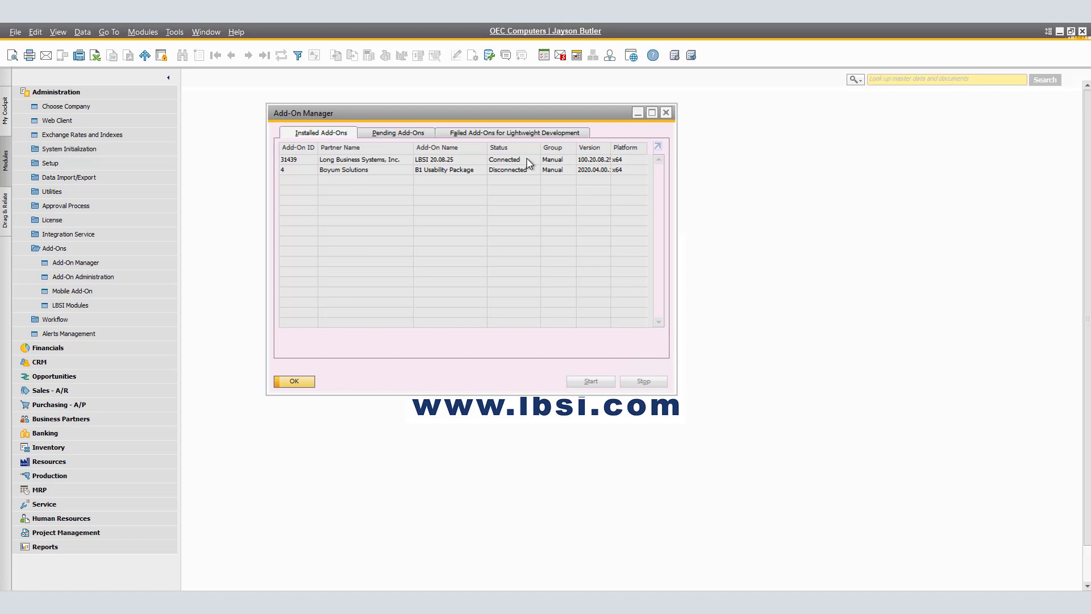
- View the empty Pending Add-Ons list, then the Failed Add-Ons for Lightweight Deployment tab
{"action": "left_click", "coordinate": [416, 136]}
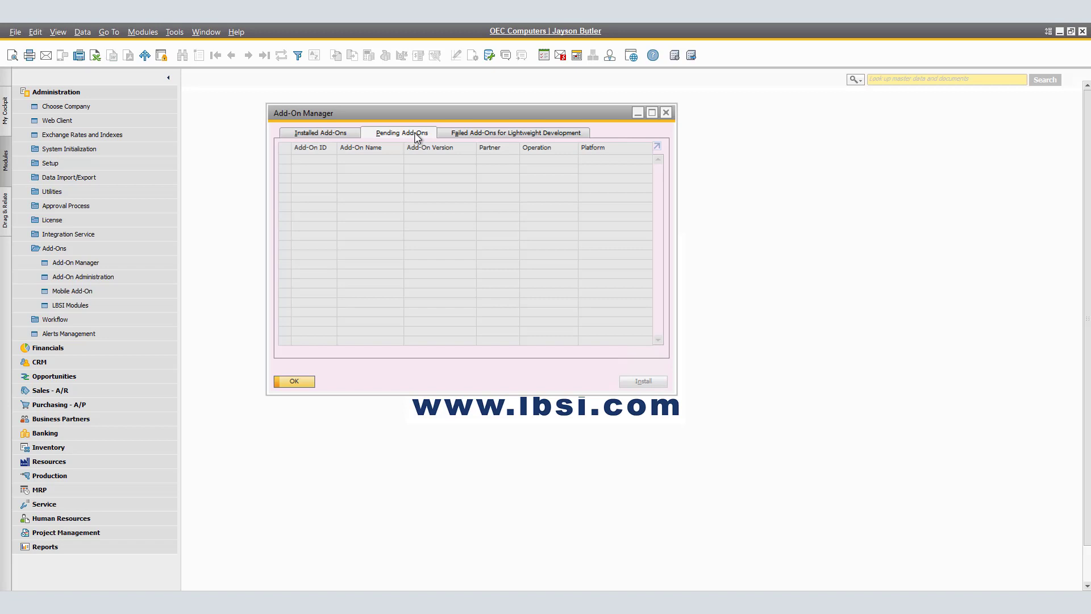
{"action": "left_click", "coordinate": [515, 135]}
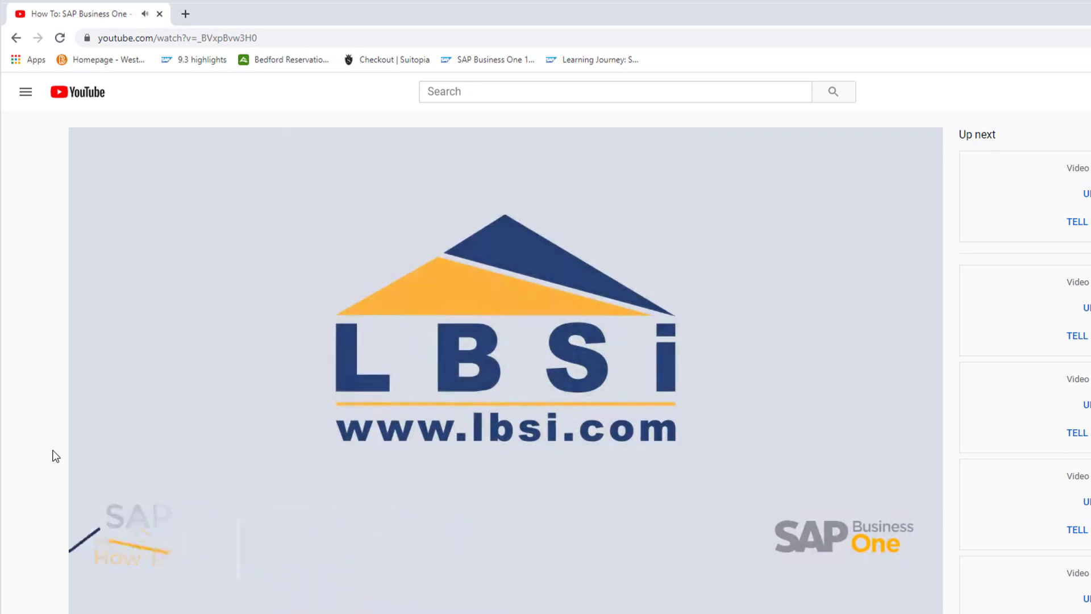
- Pause the video and subscribe to the LBSi channel with all notifications on
{"action": "key", "text": "space"}
{"action": "scroll", "coordinate": [54, 456], "scroll_direction": "down", "scroll_amount": 2}
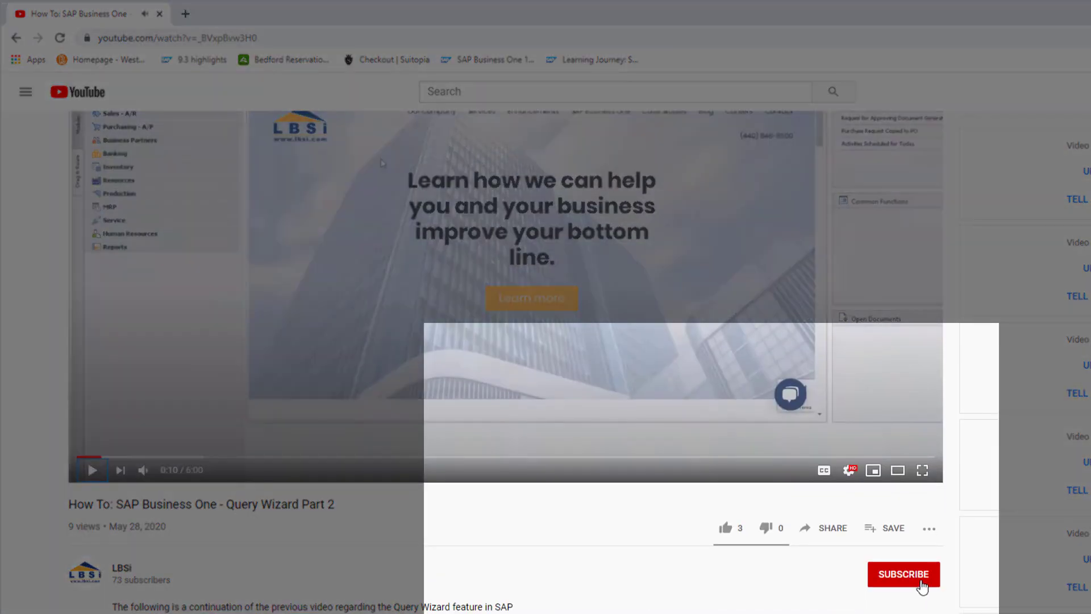
{"action": "left_click", "coordinate": [920, 577]}
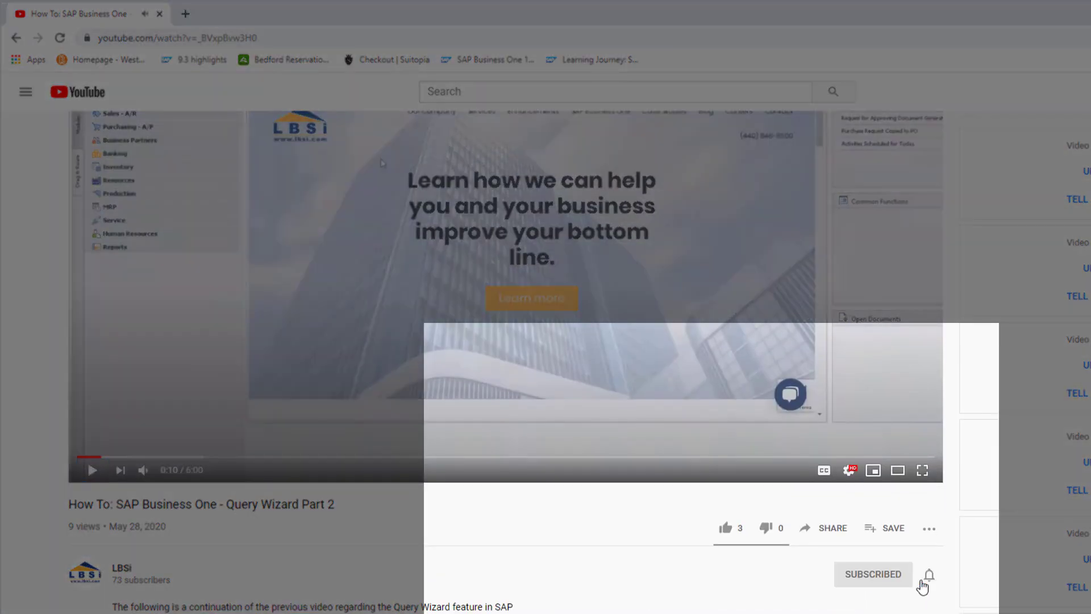
{"action": "left_click", "coordinate": [930, 578]}
{"action": "left_click", "coordinate": [943, 601]}
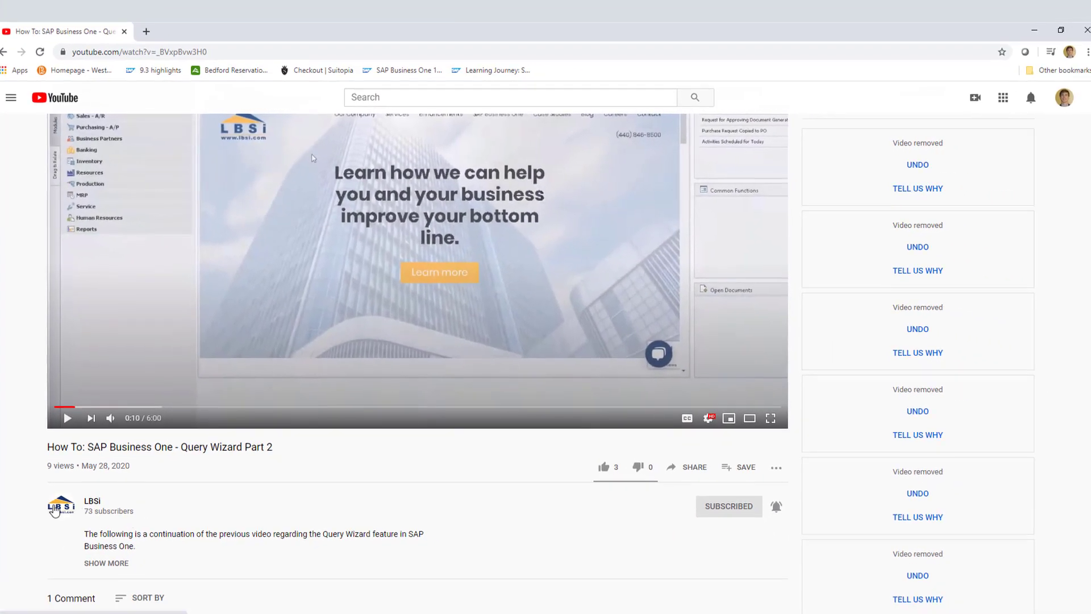
- Browse the LBSi channel's uploads, then go to the lbsi.com Contact Us page
{"action": "left_click", "coordinate": [54, 510]}
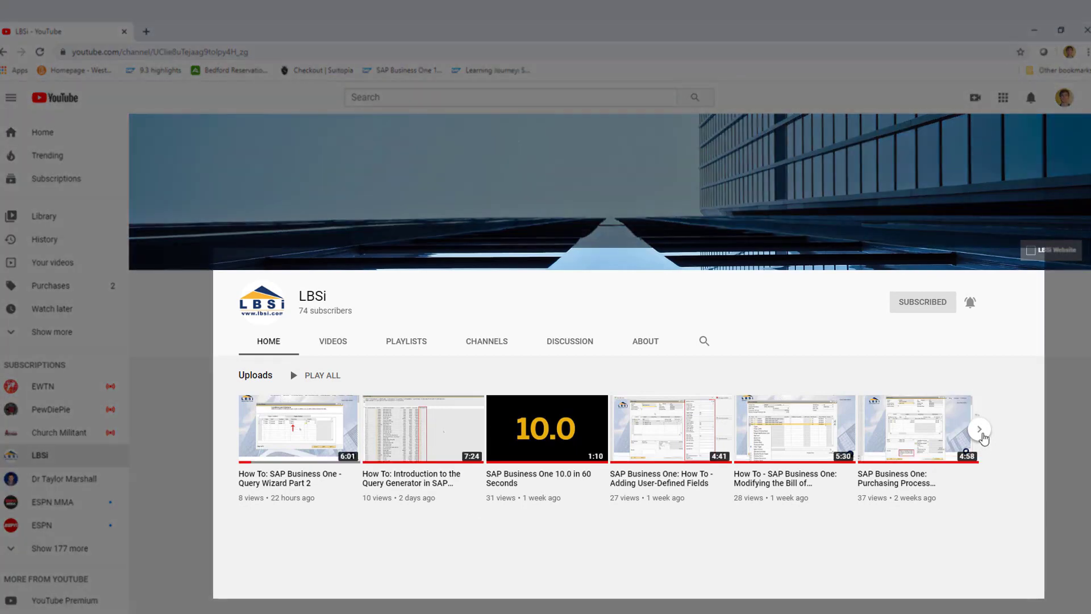
{"action": "left_click", "coordinate": [984, 438]}
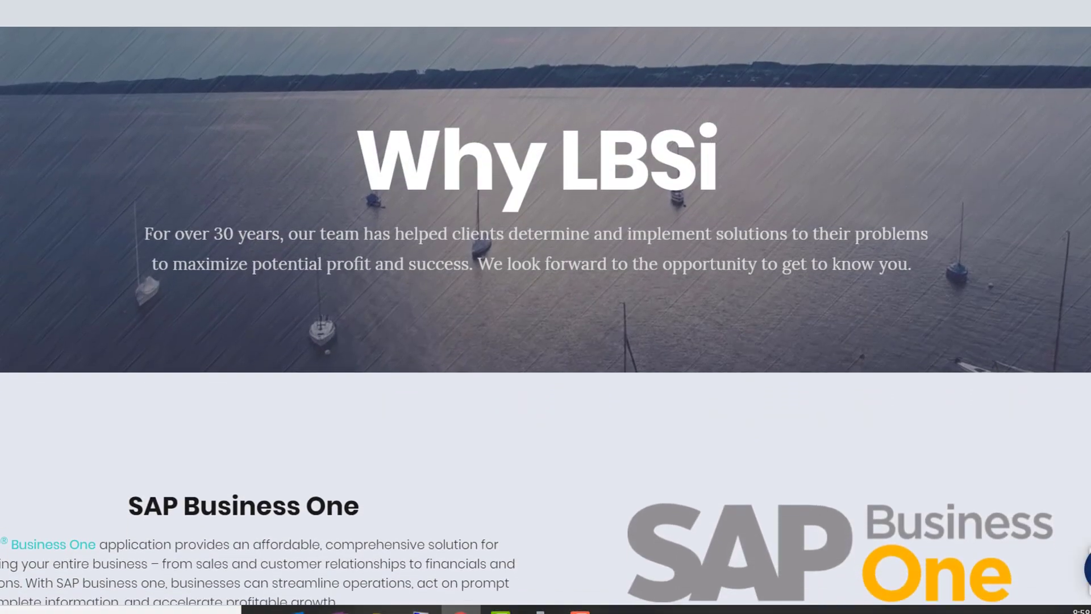
{"action": "scroll", "coordinate": [546, 307], "scroll_direction": "down", "scroll_amount": 2}
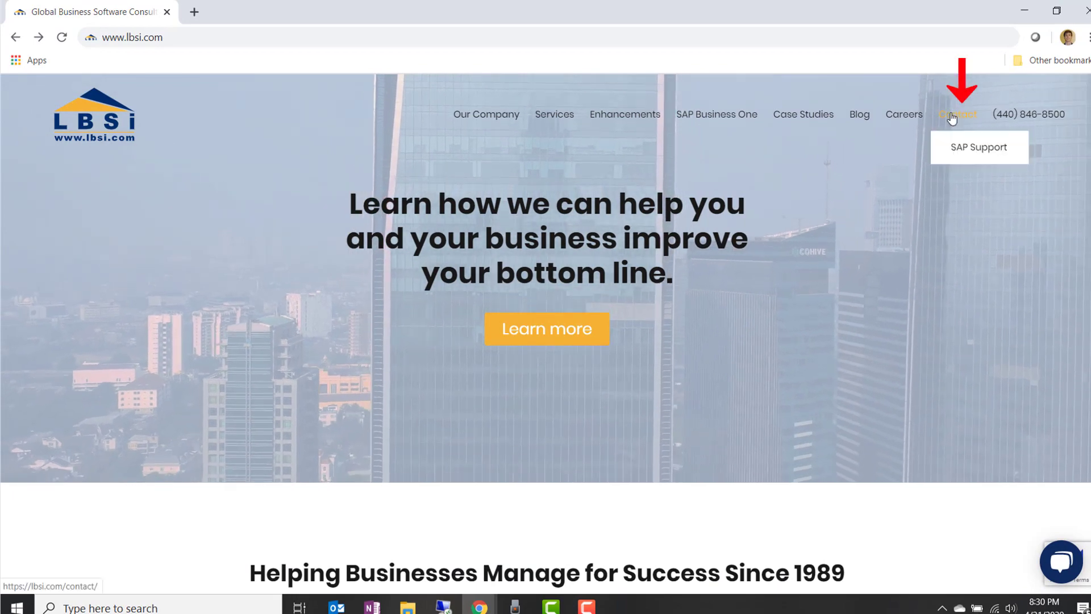
{"action": "left_click", "coordinate": [952, 116]}
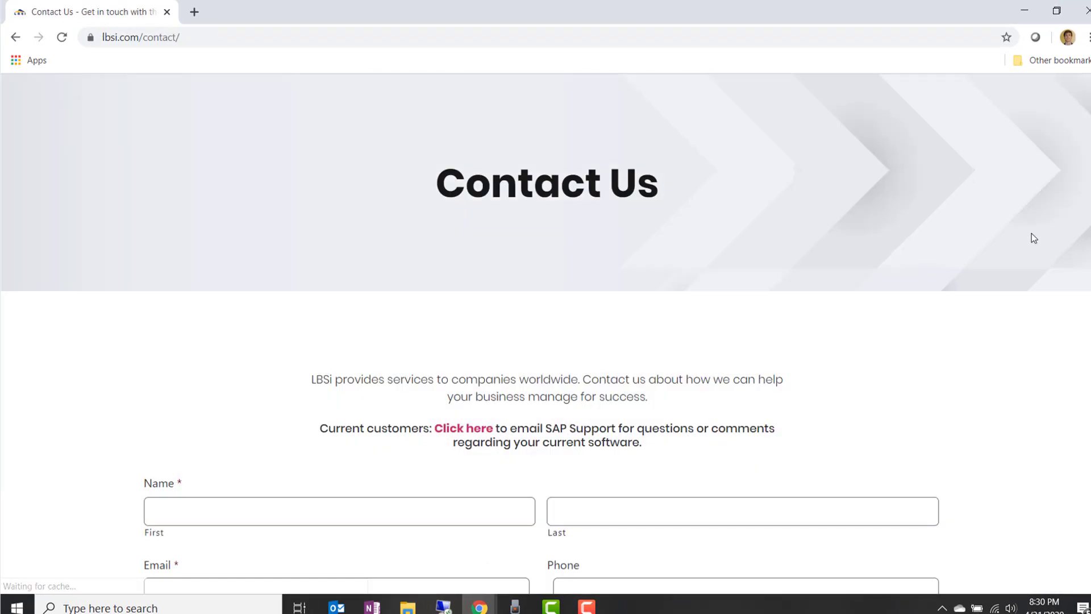
{"action": "scroll", "coordinate": [1032, 233], "scroll_direction": "down", "scroll_amount": 3}
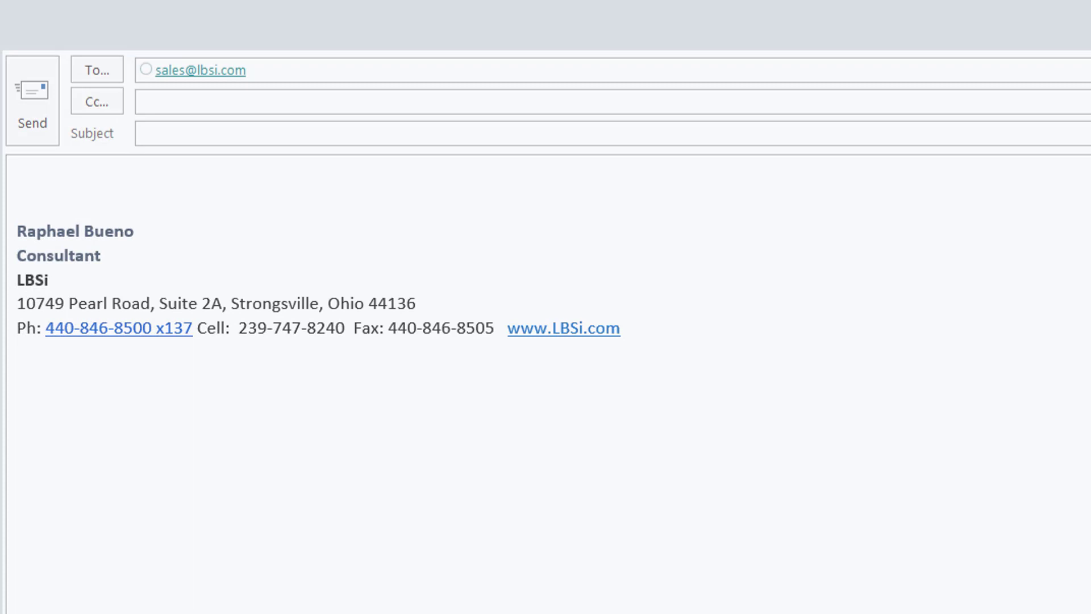